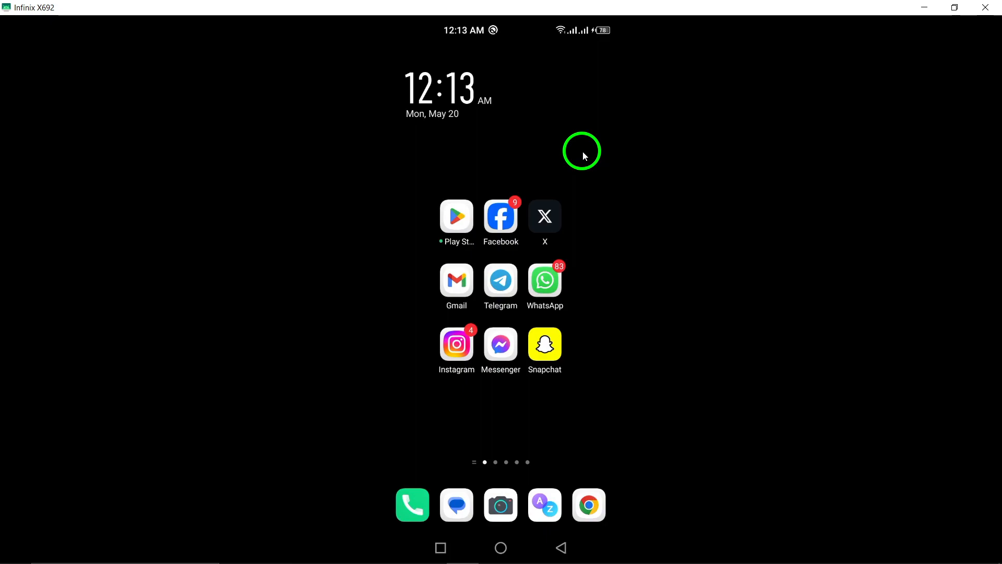
Step: Launch Instagram, go to the direct messages inbox, enter a contact's chat and expand the extra send options
{"action": "left_click", "coordinate": [456, 345]}
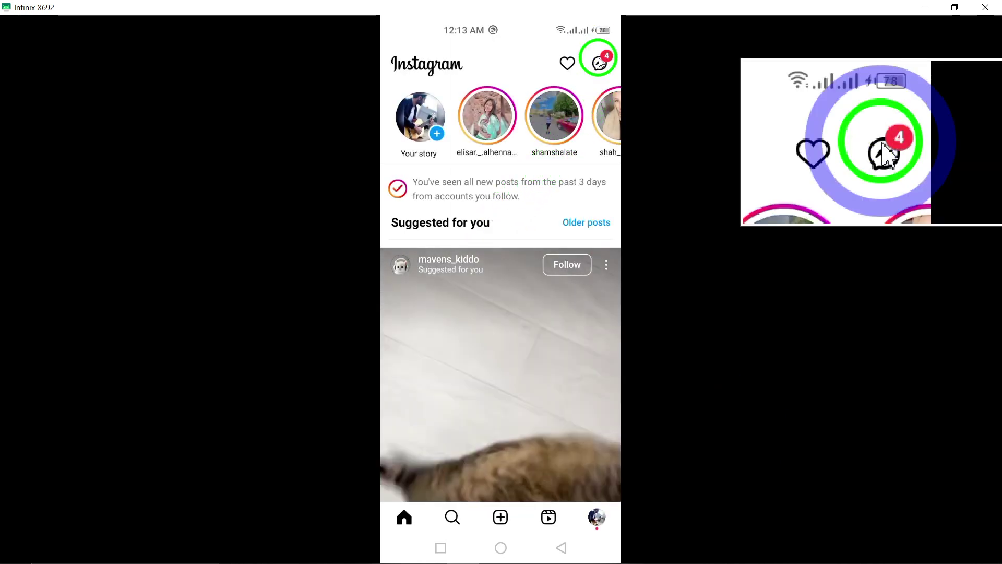
{"action": "left_click", "coordinate": [599, 63]}
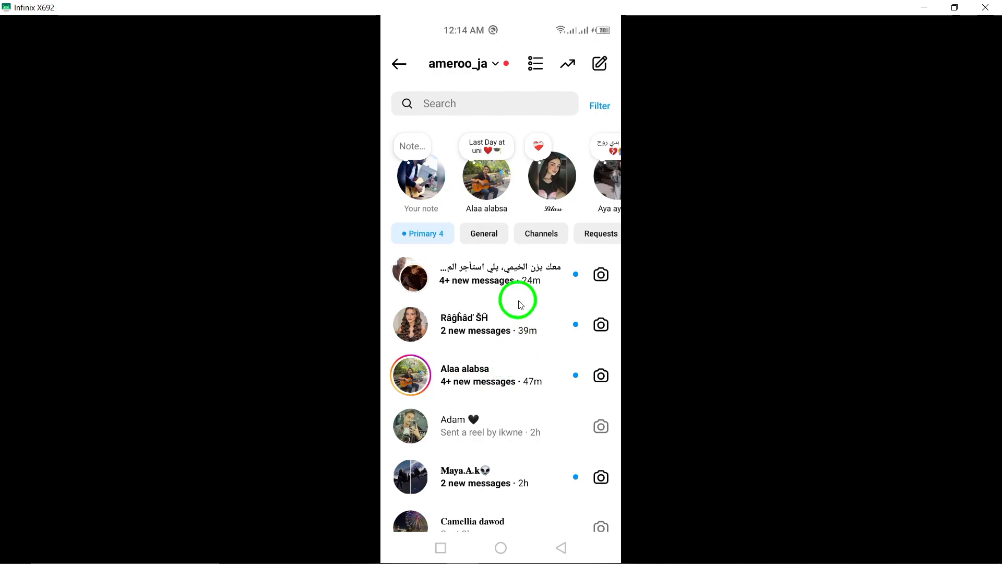
{"action": "scroll", "coordinate": [517, 313], "scroll_direction": "down", "scroll_amount": 8}
{"action": "scroll", "coordinate": [493, 313], "scroll_direction": "down", "scroll_amount": 4}
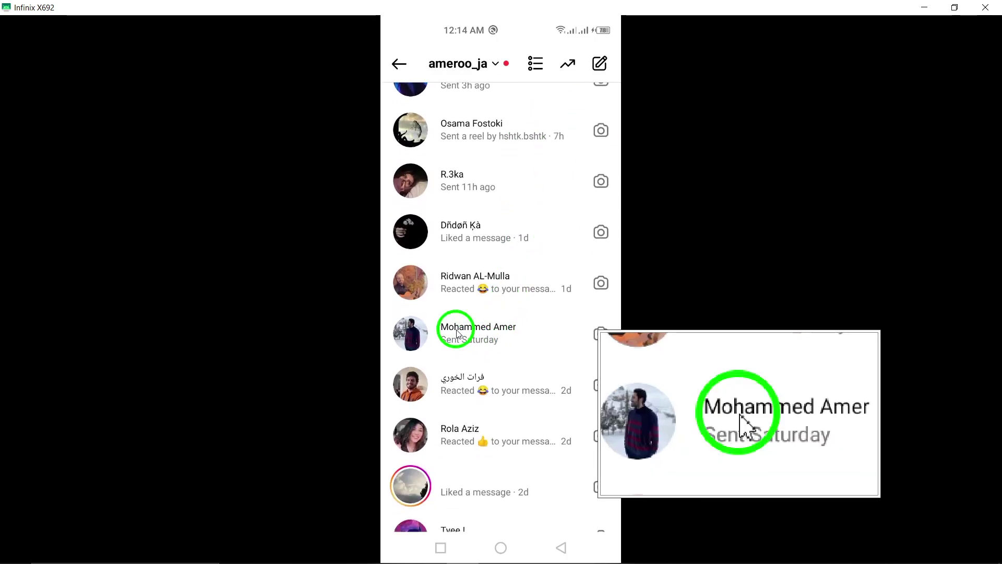
{"action": "left_click", "coordinate": [460, 333]}
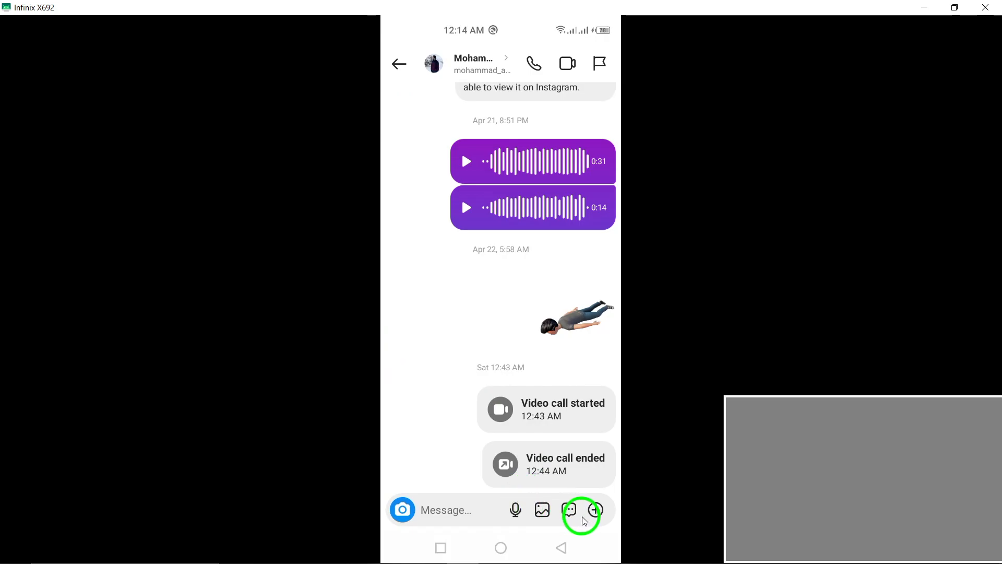
{"action": "left_click", "coordinate": [595, 509]}
Step: Show the GIPHY sticker picker in the chat and capture a screenshot from the notification shade
{"action": "left_click", "coordinate": [547, 473]}
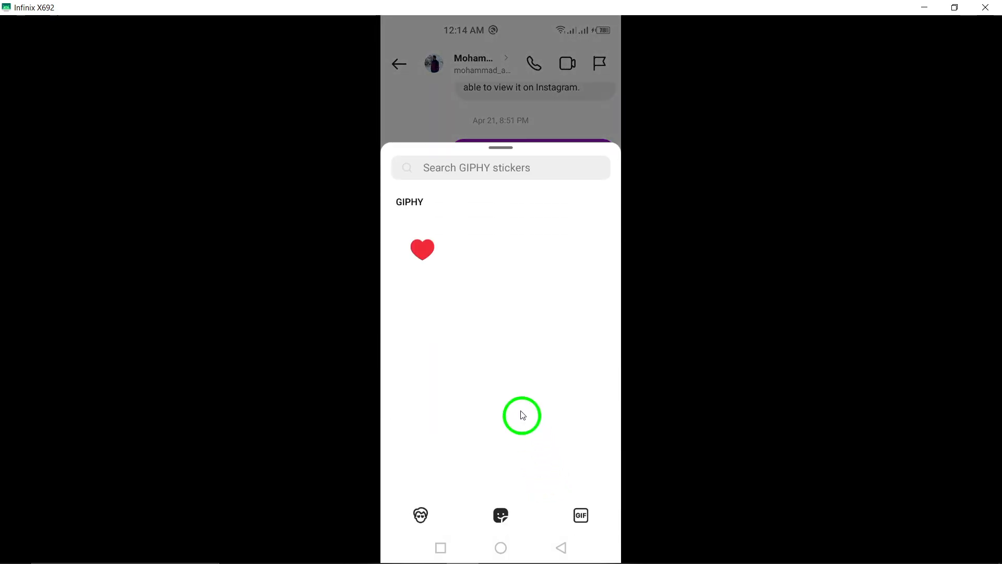
{"action": "left_click_drag", "start_coordinate": [486, 25], "coordinate": [485, 291]}
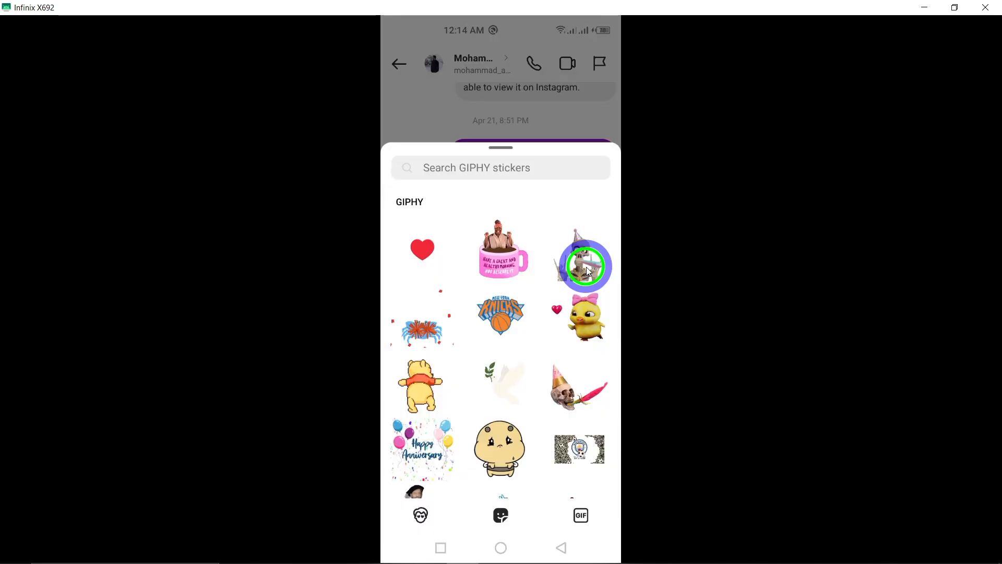
{"action": "left_click", "coordinate": [501, 531]}
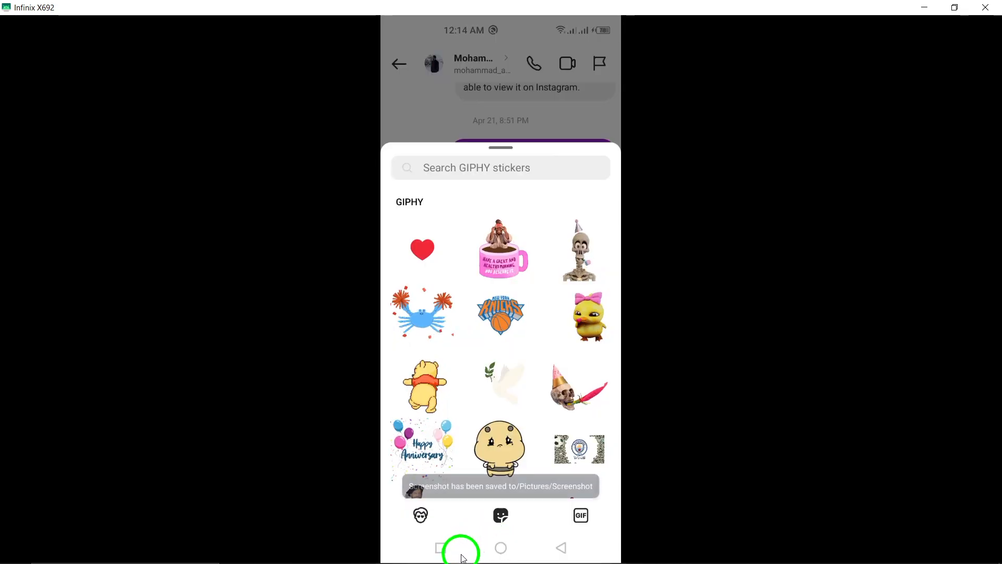
Step: Swipe the Instagram card out of recent apps to land back on the home screen
{"action": "left_click", "coordinate": [435, 542]}
{"action": "left_click_drag", "start_coordinate": [479, 397], "coordinate": [463, 209]}
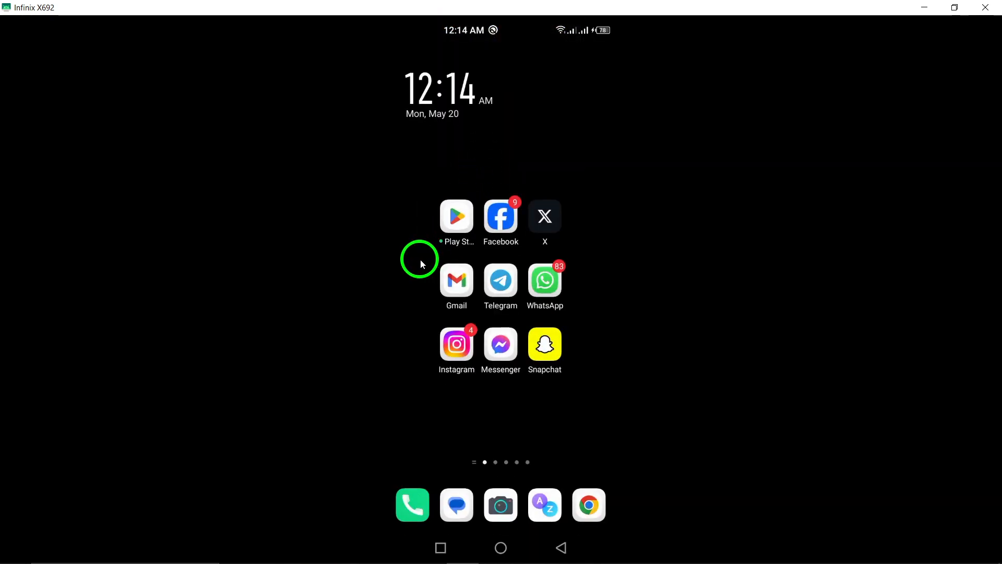